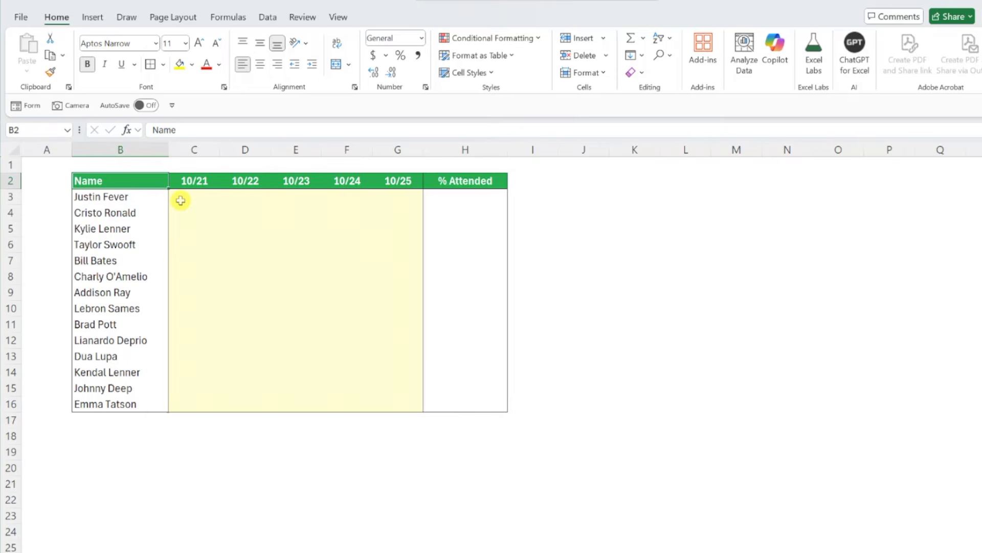
Insert checkboxes into every attendance cell in the range C3:G16
{"action": "left_click_drag", "start_coordinate": [180, 200], "coordinate": [409, 396]}
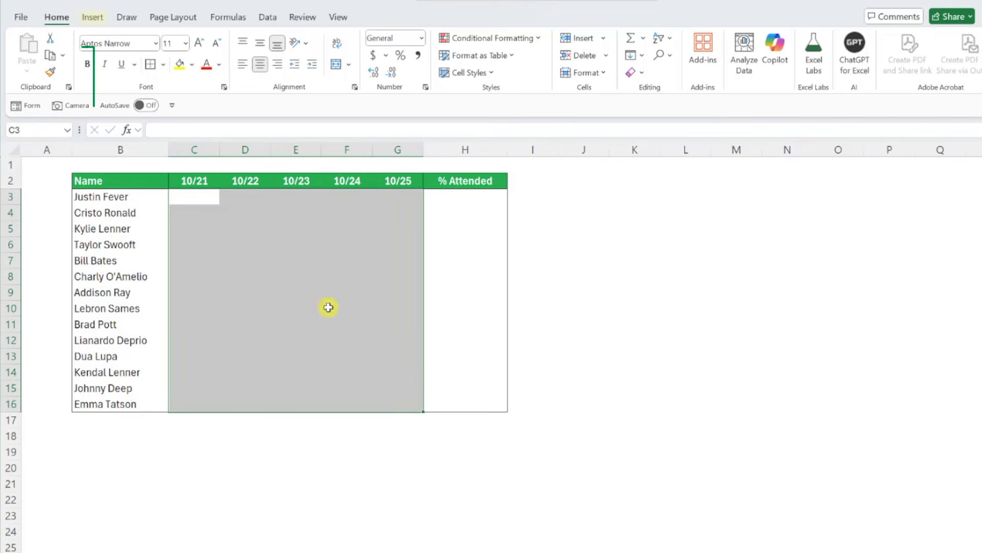
{"action": "left_click", "coordinate": [95, 18]}
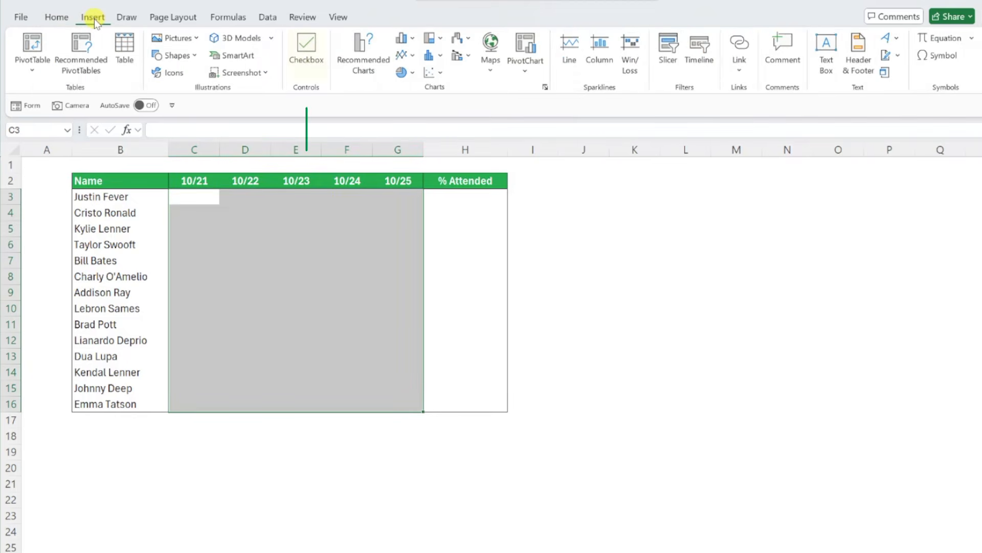
{"action": "left_click", "coordinate": [309, 55]}
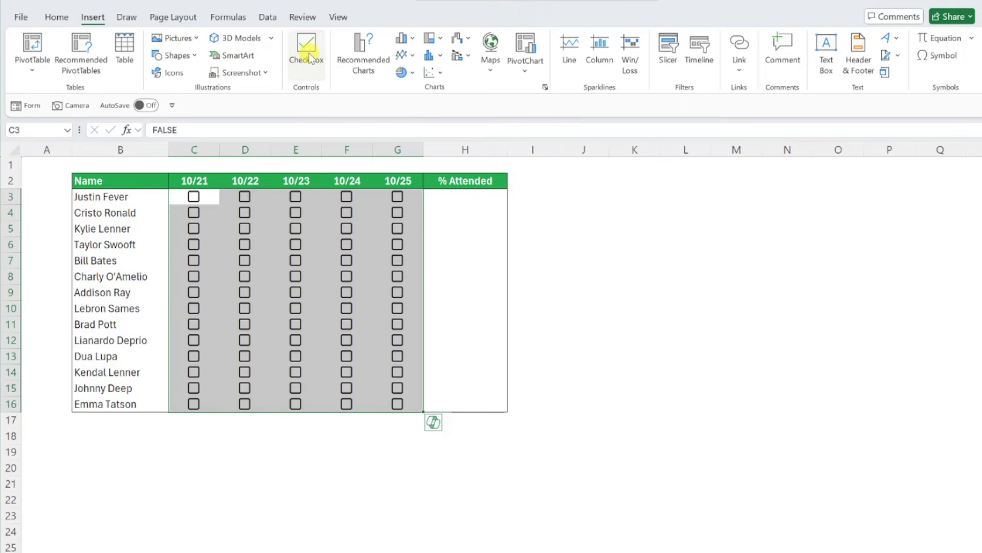
Tick the checkboxes in C3, D3, E3 and C4, toggling C4 off and back on
{"action": "left_click", "coordinate": [193, 197]}
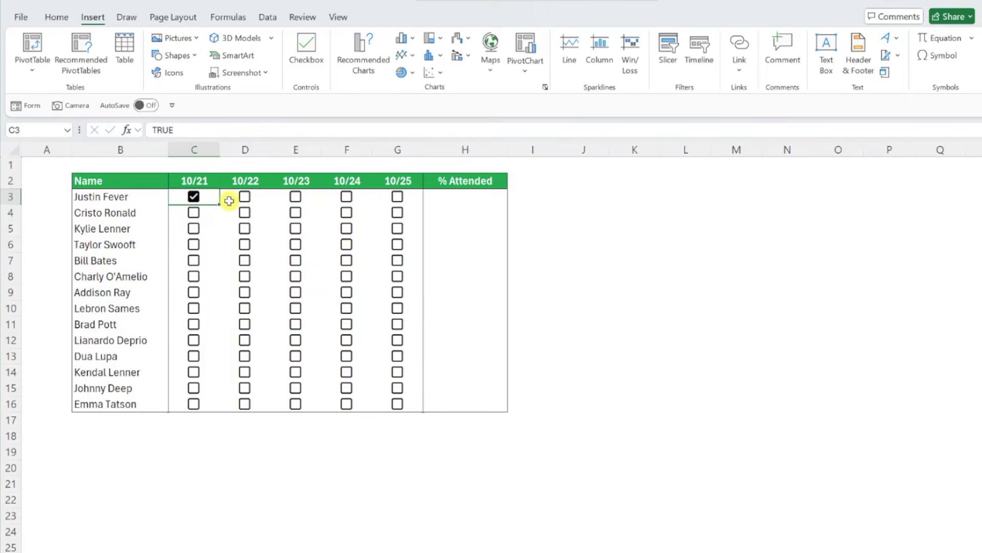
{"action": "left_click", "coordinate": [245, 196]}
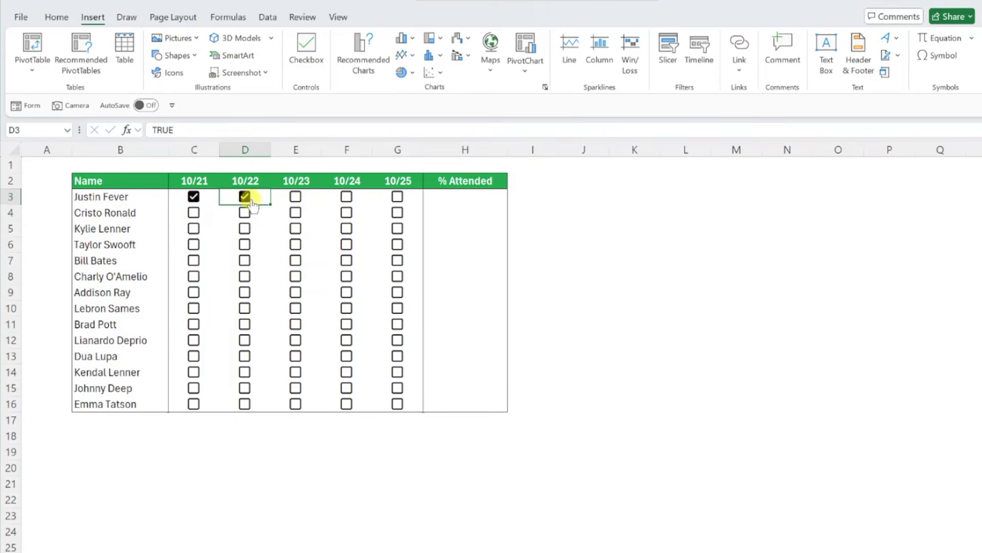
{"action": "left_click", "coordinate": [295, 199]}
{"action": "left_click", "coordinate": [193, 213]}
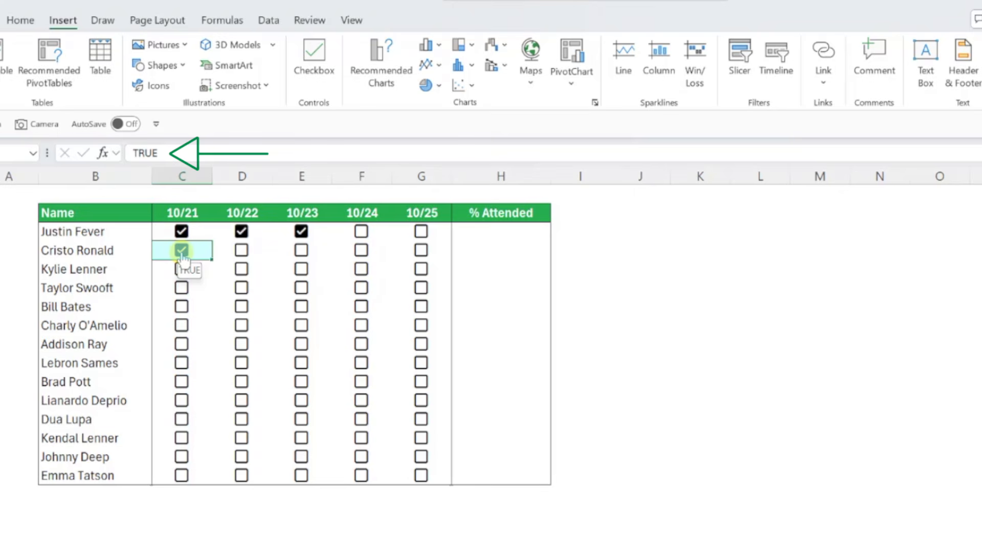
{"action": "left_click", "coordinate": [181, 253]}
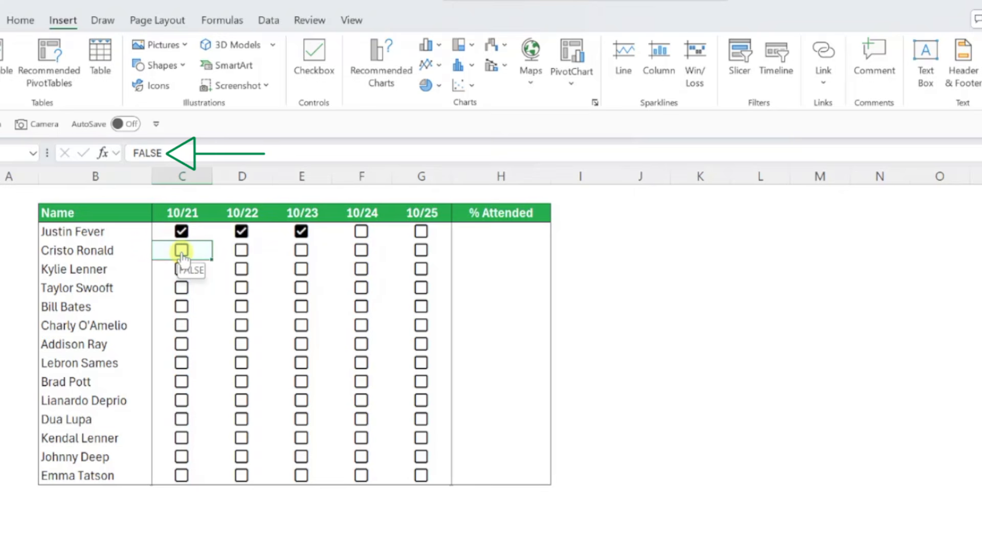
{"action": "left_click", "coordinate": [182, 254]}
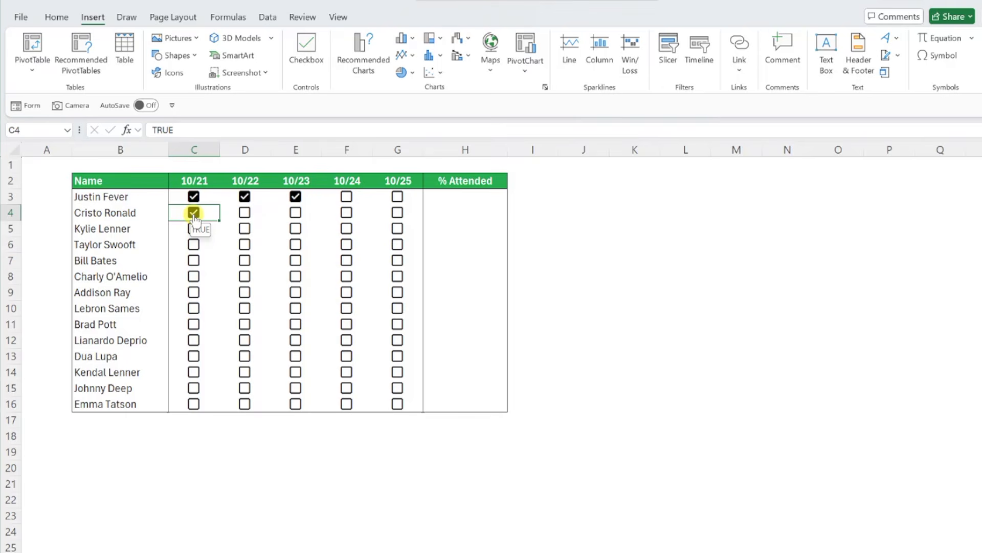
Enter =COUNTIF(C3:G3,TRUE) in H3 to count the ticked checkboxes in row 3
{"action": "left_click", "coordinate": [429, 195]}
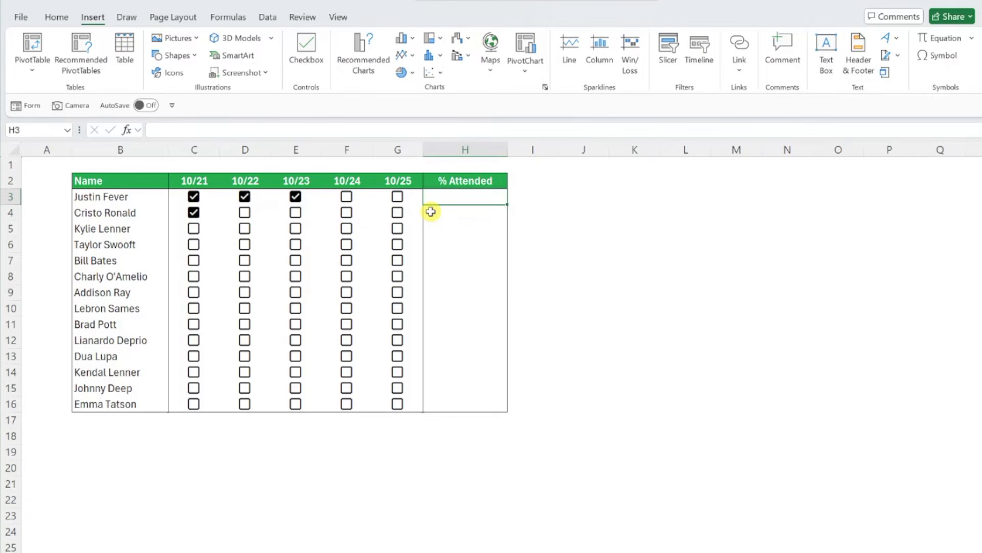
{"action": "type", "text": "=co"}
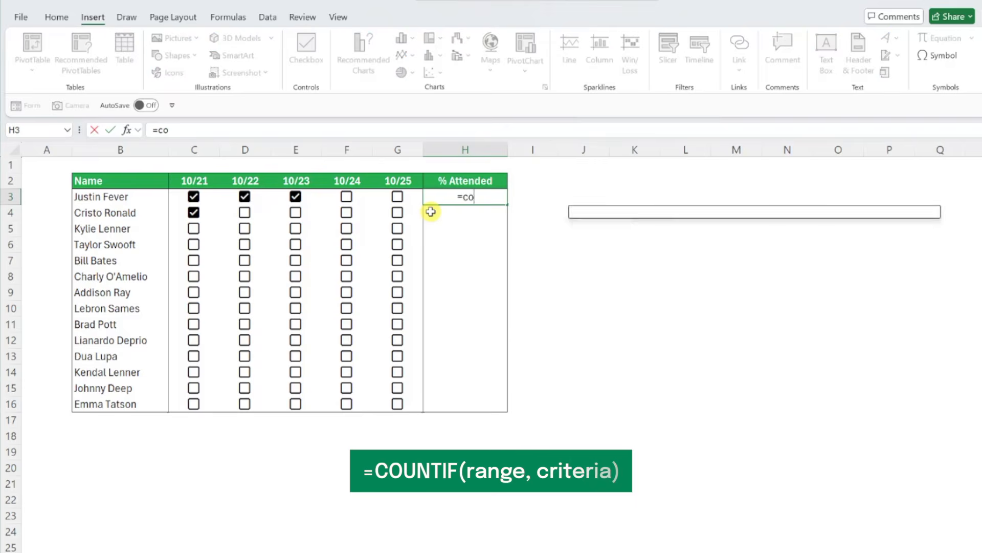
{"action": "type", "text": "untif"}
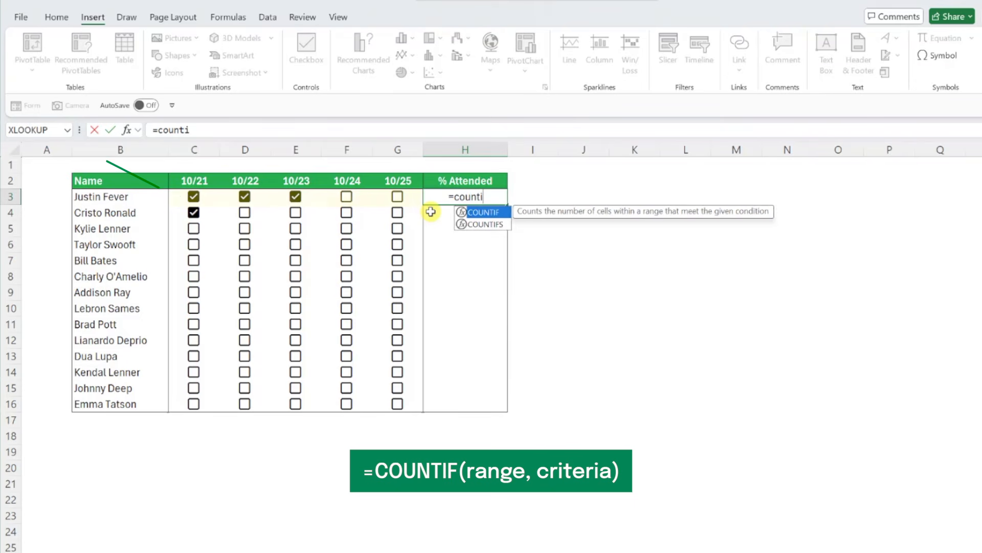
{"action": "key", "text": "Tab"}
{"action": "left_click_drag", "start_coordinate": [193, 197], "coordinate": [384, 196]}
{"action": "type", "text": ","}
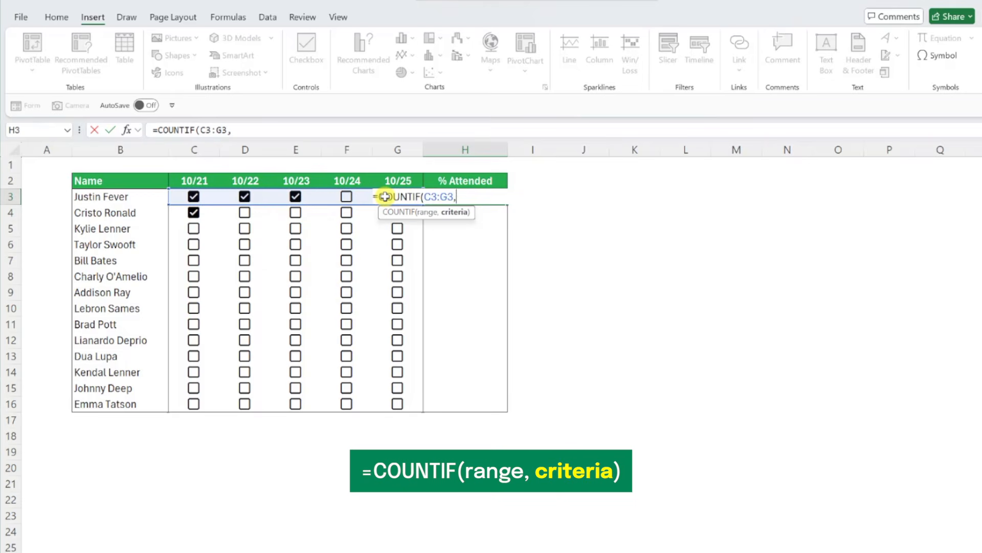
{"action": "type", "text": "TRUE"}
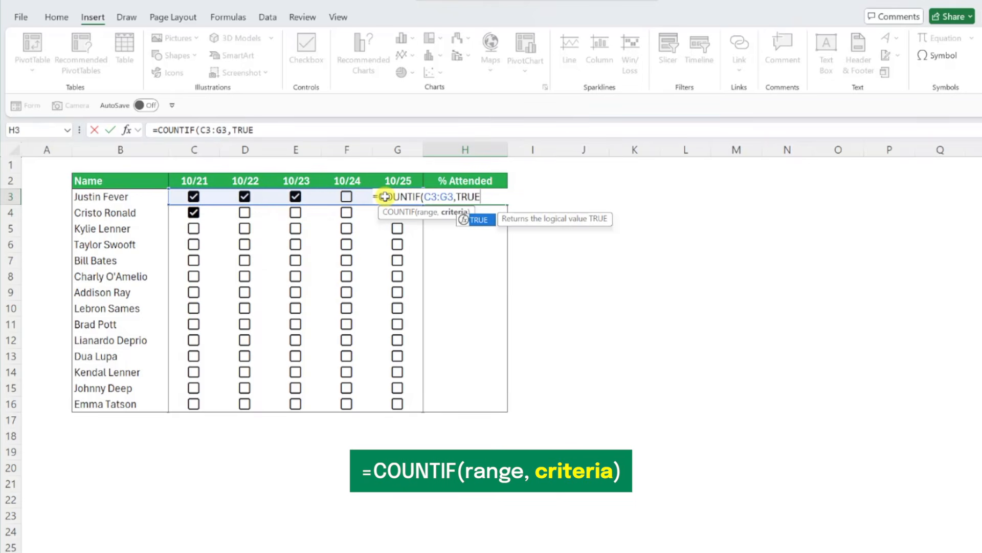
{"action": "type", "text": ")"}
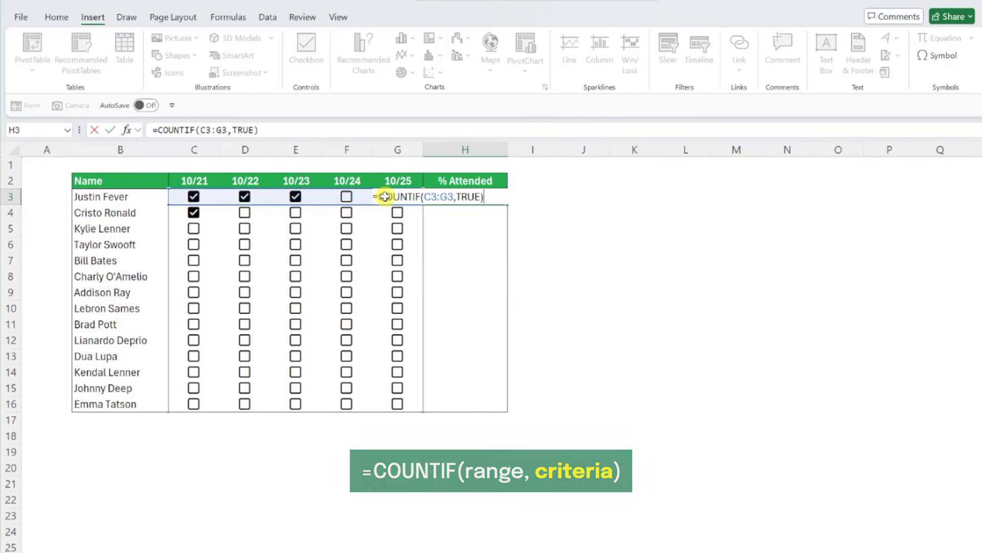
{"action": "key", "text": "Return"}
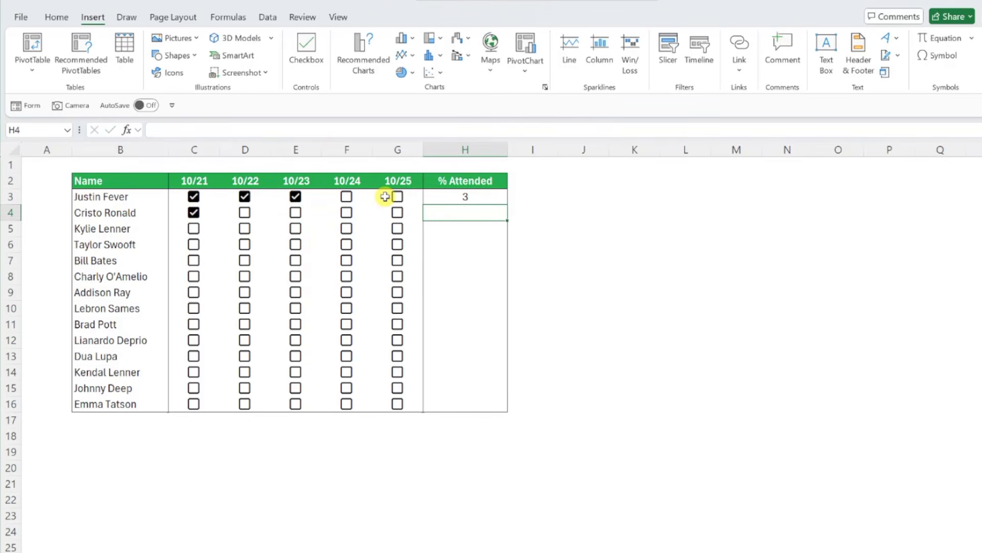
Extend the H3 formula to =COUNTIF(C3:G3,TRUE)/COUNTA(C3:G3) to calculate the share of days attended
{"action": "key", "text": "Up"}
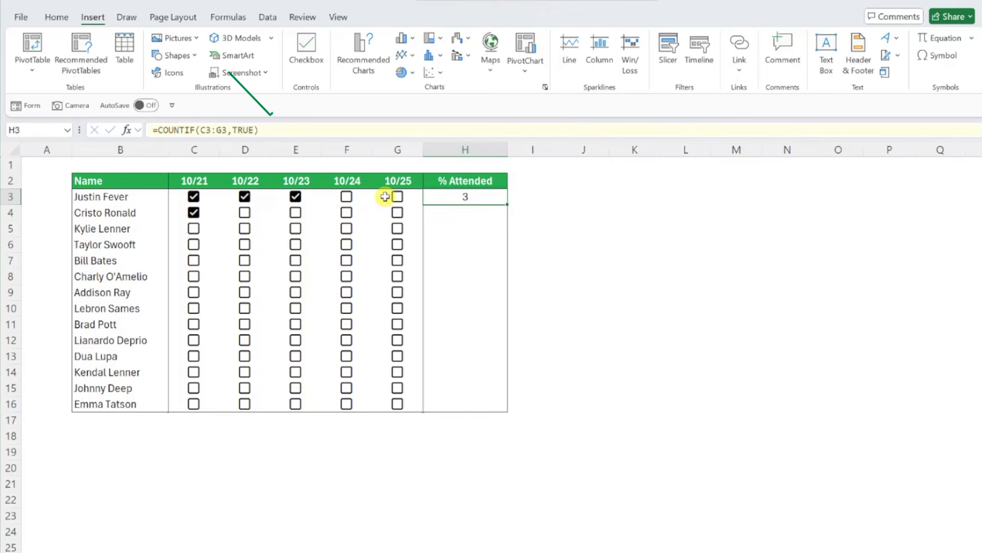
{"action": "left_click", "coordinate": [298, 130]}
{"action": "type", "text": "/"}
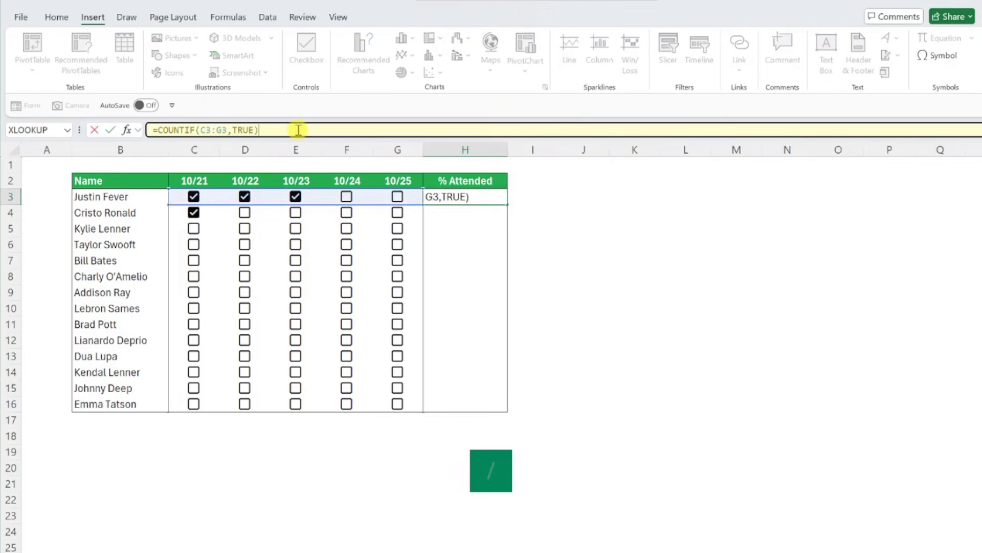
{"action": "type", "text": "COUN"}
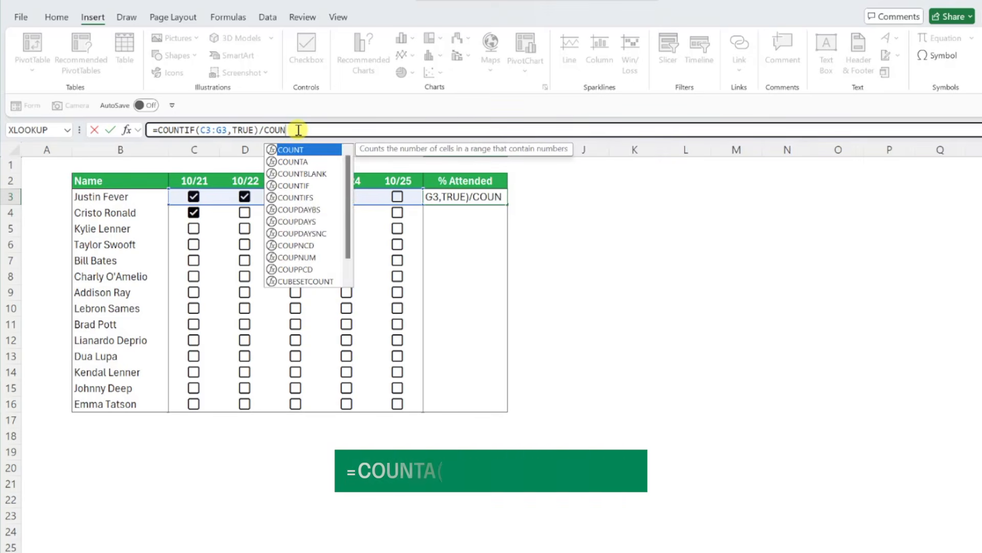
{"action": "type", "text": "TA("}
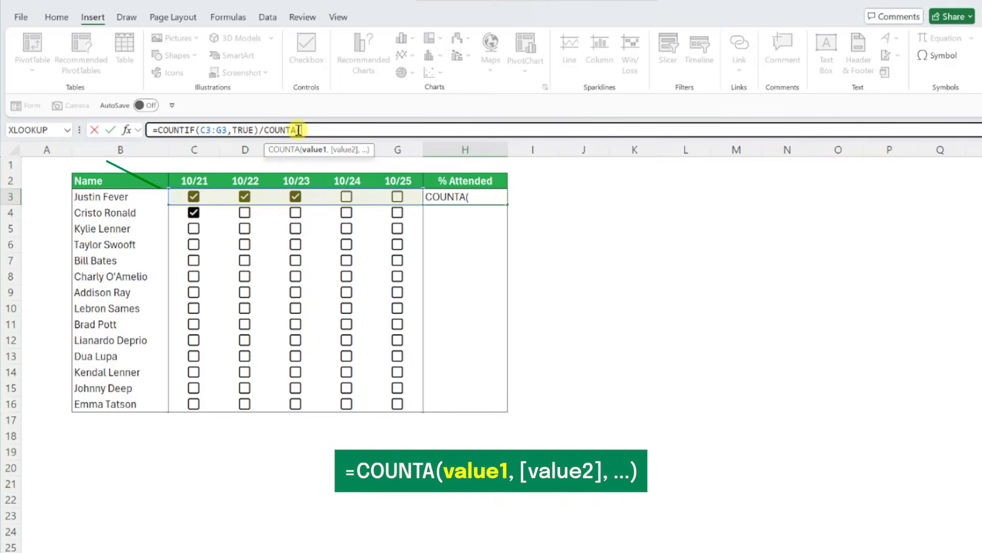
{"action": "left_click_drag", "start_coordinate": [193, 196], "coordinate": [388, 197]}
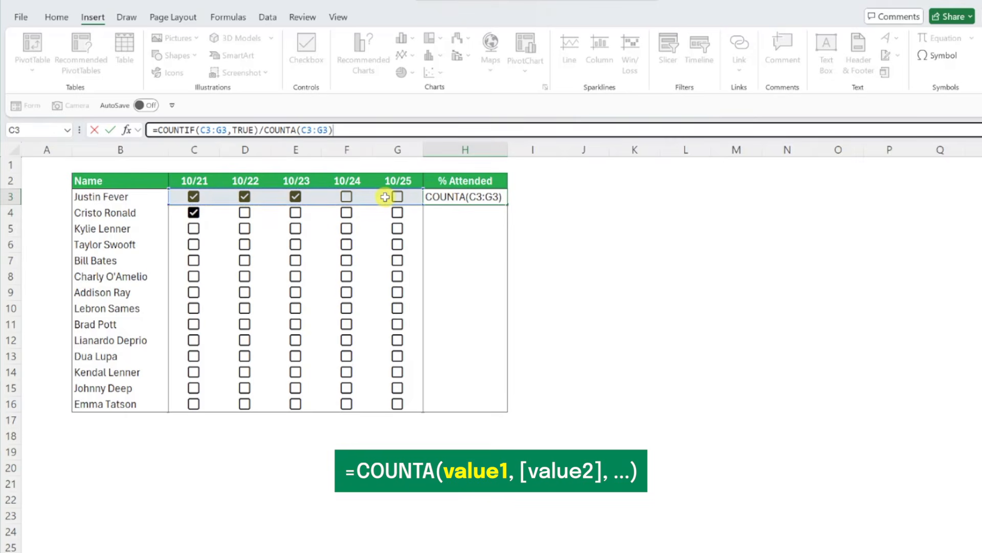
{"action": "key", "text": "Return"}
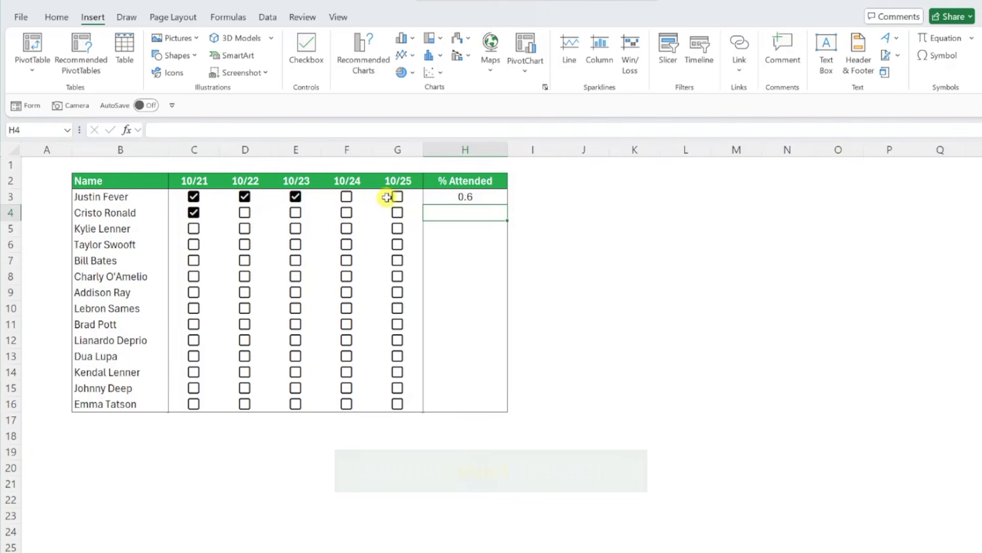
Fill the H3 formula down to H16 and format the % Attended values as percentages
{"action": "left_click", "coordinate": [426, 196]}
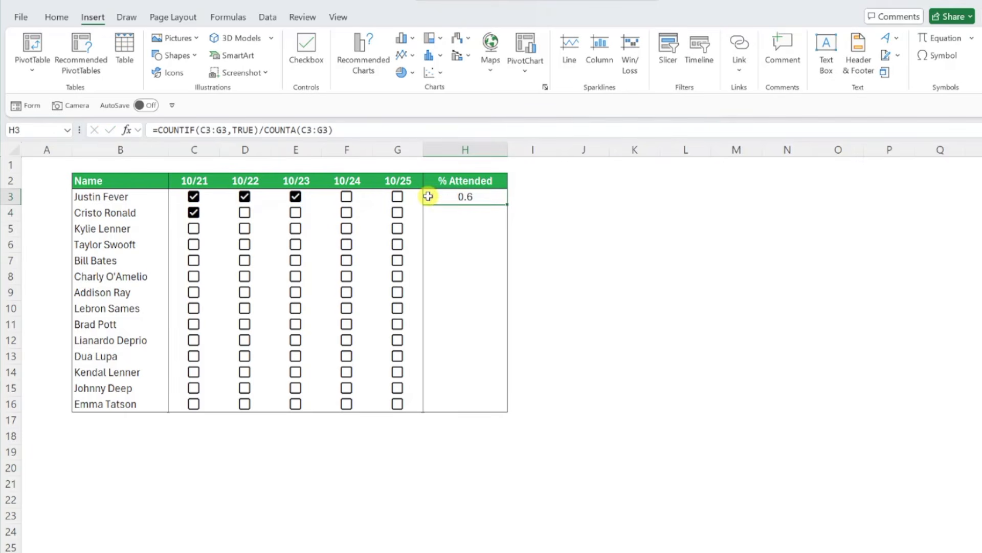
{"action": "double_click", "coordinate": [506, 204]}
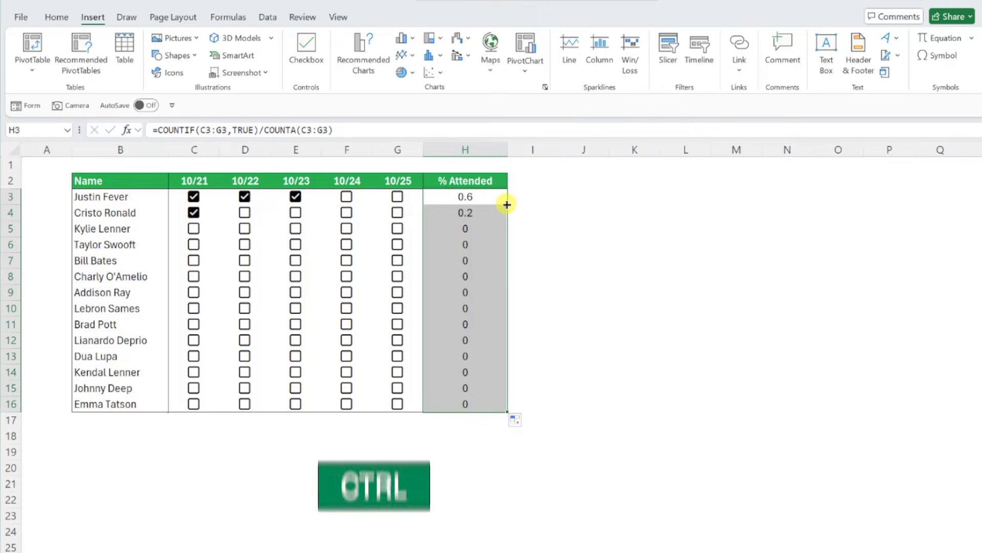
{"action": "key", "text": "ctrl+shift+5"}
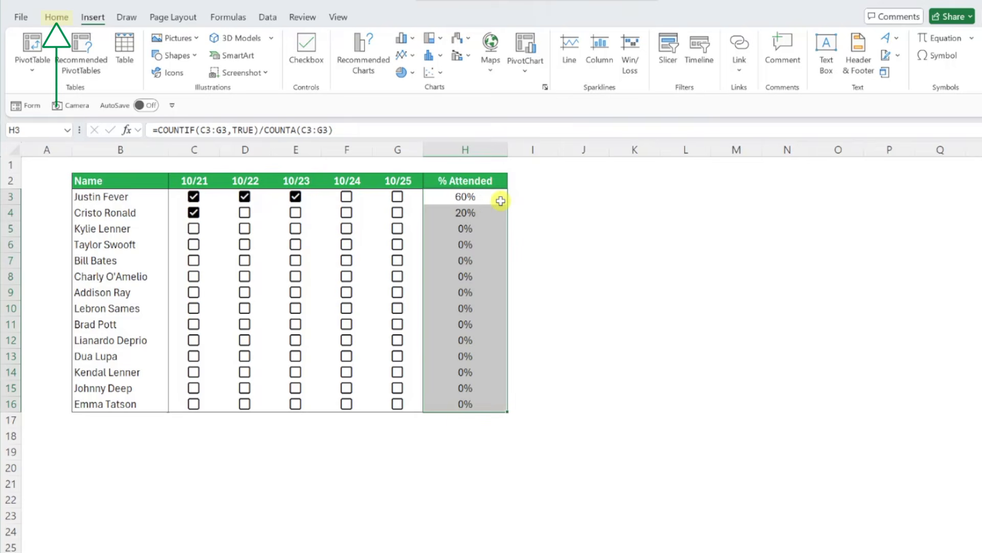
Apply the green-white color scale as conditional formatting to the % Attended values in H3:H16
{"action": "left_click", "coordinate": [56, 17]}
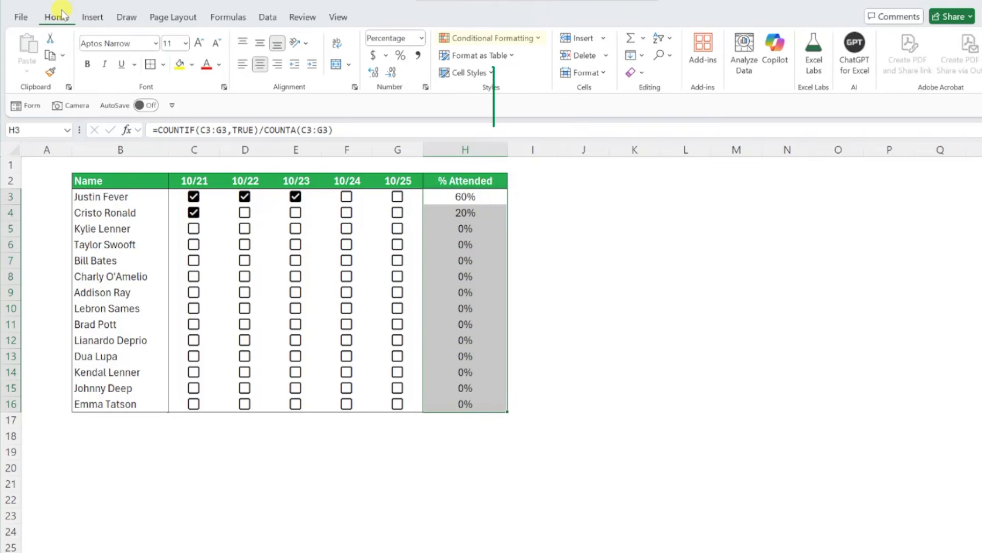
{"action": "left_click", "coordinate": [483, 38]}
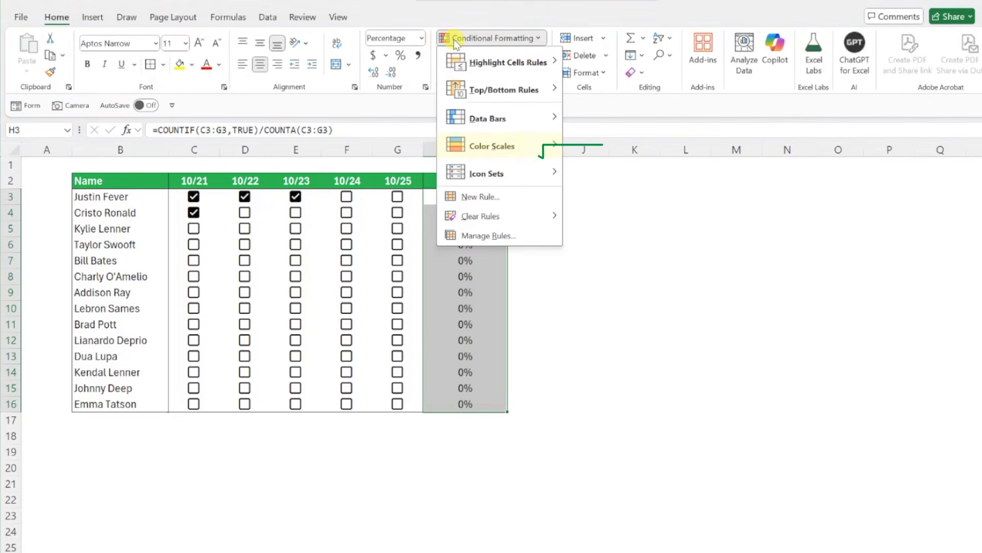
{"action": "mouse_move", "coordinate": [512, 146]}
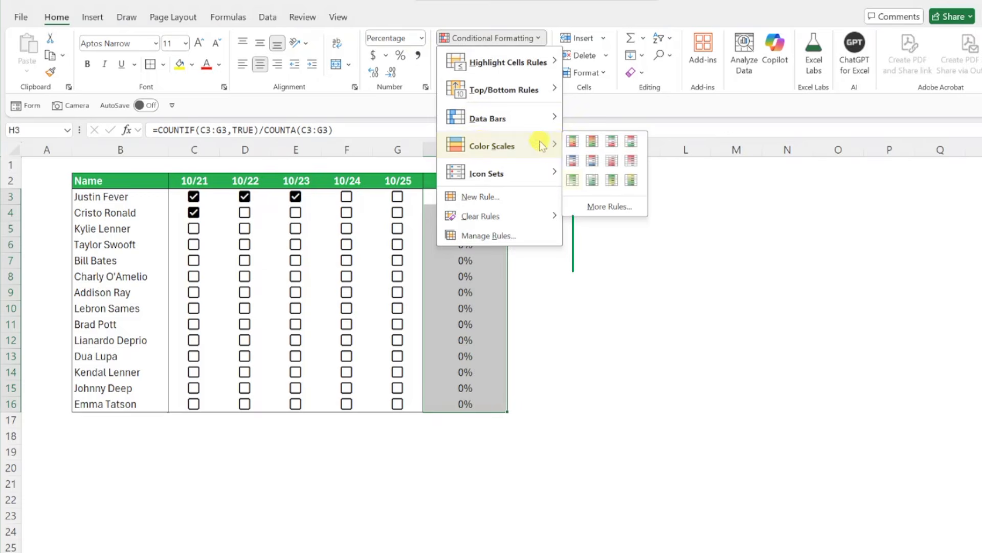
{"action": "left_click", "coordinate": [572, 180]}
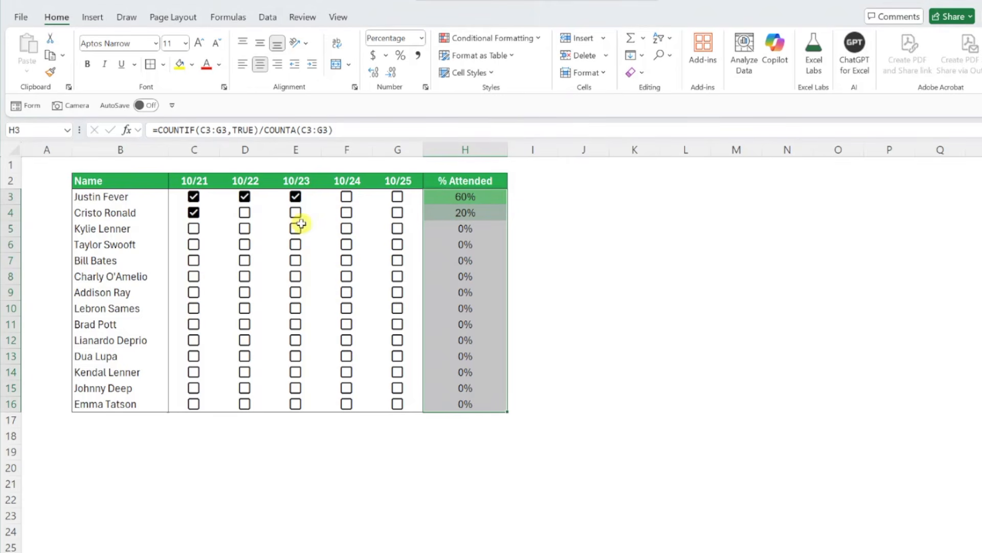
Tick the attendance checkboxes in C5, C6:D6 and C7:E7
{"action": "left_click", "coordinate": [197, 236]}
{"action": "left_click", "coordinate": [198, 236]}
{"action": "left_click", "coordinate": [197, 244]}
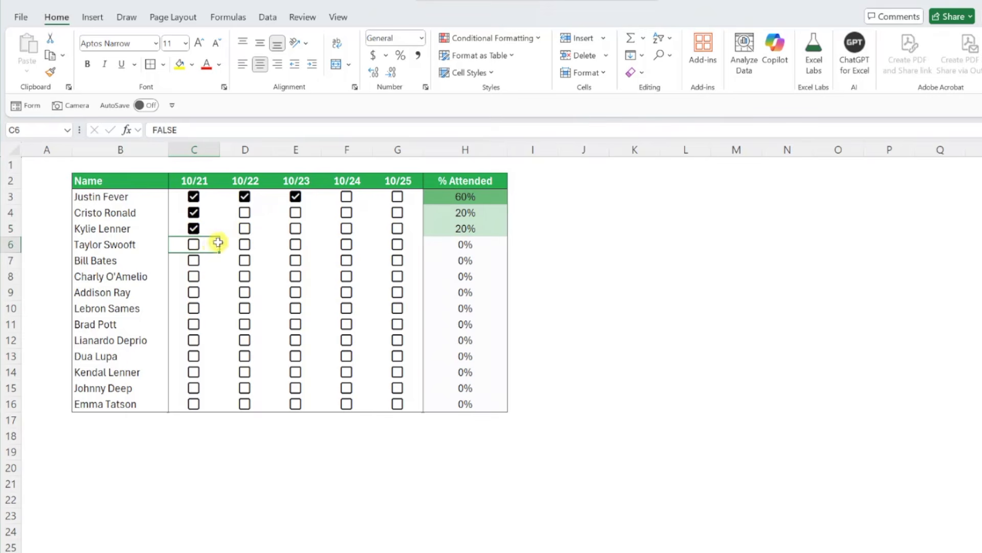
{"action": "left_click", "coordinate": [244, 244]}
{"action": "left_click", "coordinate": [199, 261]}
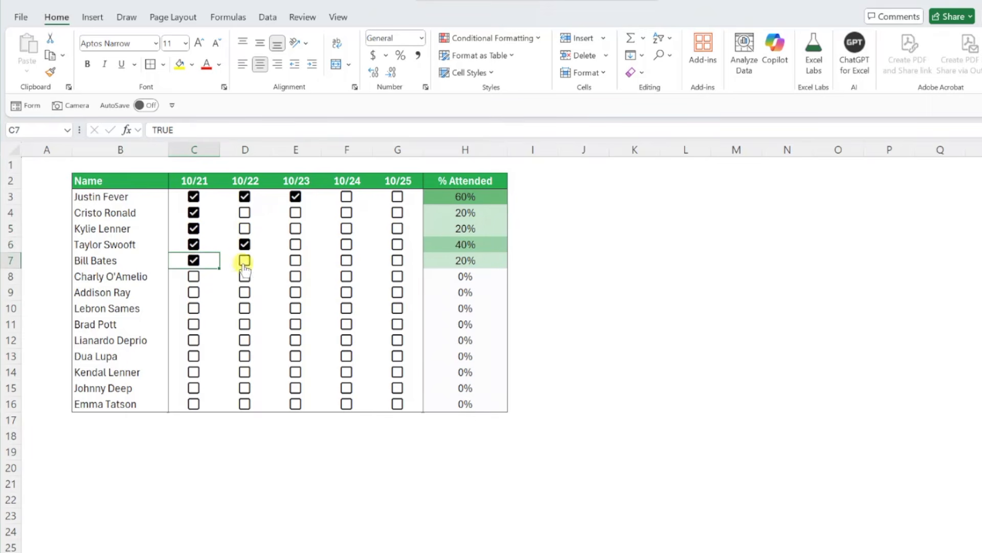
{"action": "left_click", "coordinate": [245, 261]}
{"action": "left_click", "coordinate": [298, 264]}
{"action": "left_click", "coordinate": [297, 262]}
Tick the 10/22 checkbox in D8 and the checkboxes across row 9 from C9 to G9
{"action": "left_click", "coordinate": [244, 277]}
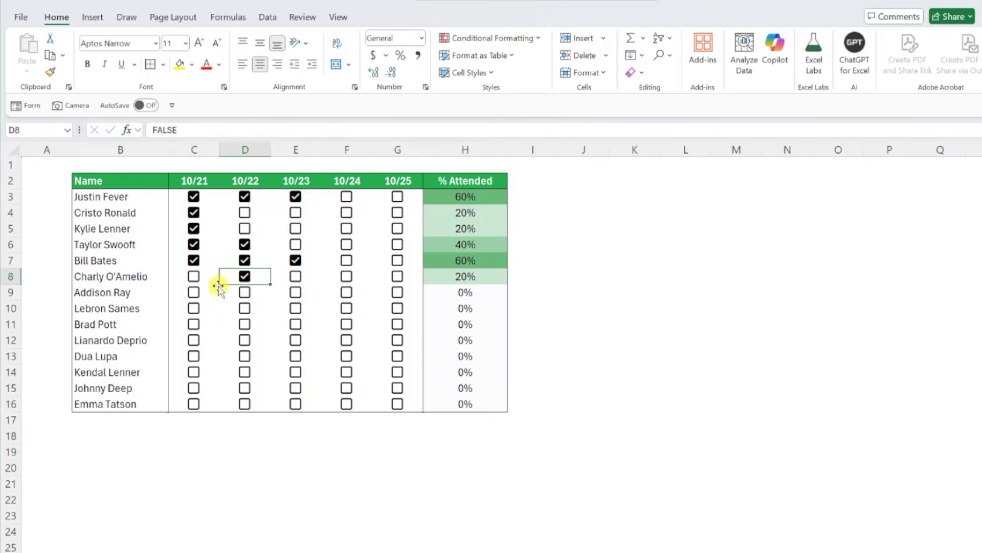
{"action": "left_click", "coordinate": [194, 292]}
{"action": "left_click", "coordinate": [293, 291]}
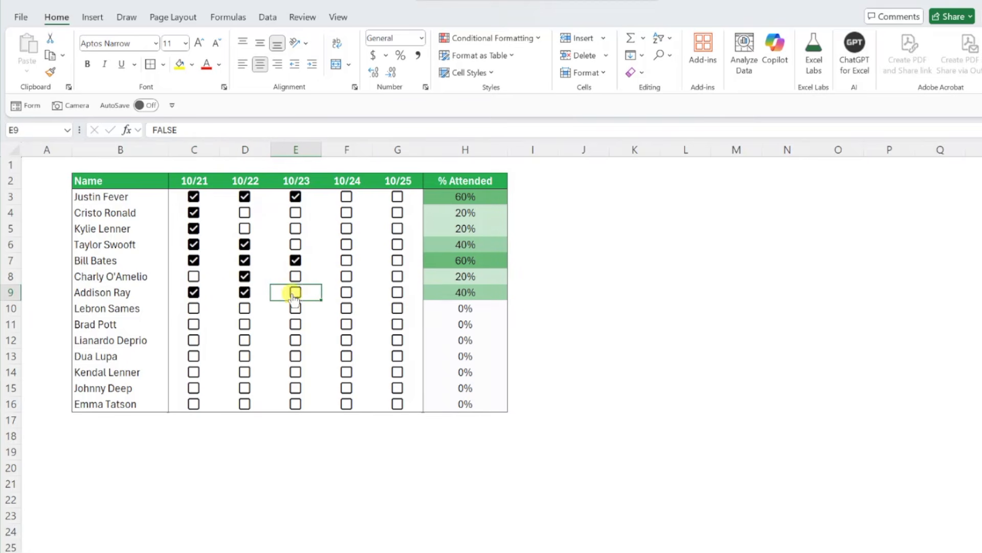
{"action": "left_click", "coordinate": [346, 290]}
{"action": "left_click", "coordinate": [396, 295]}
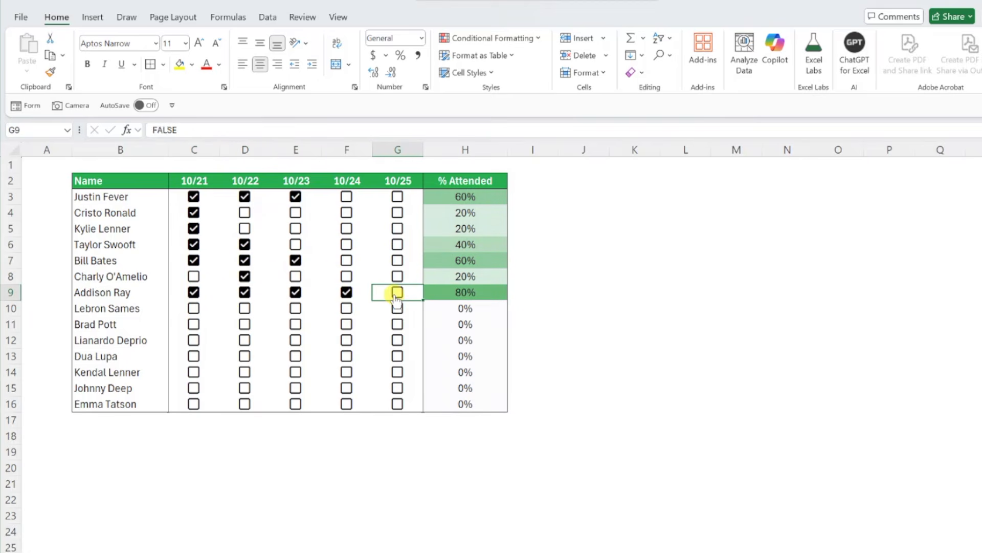